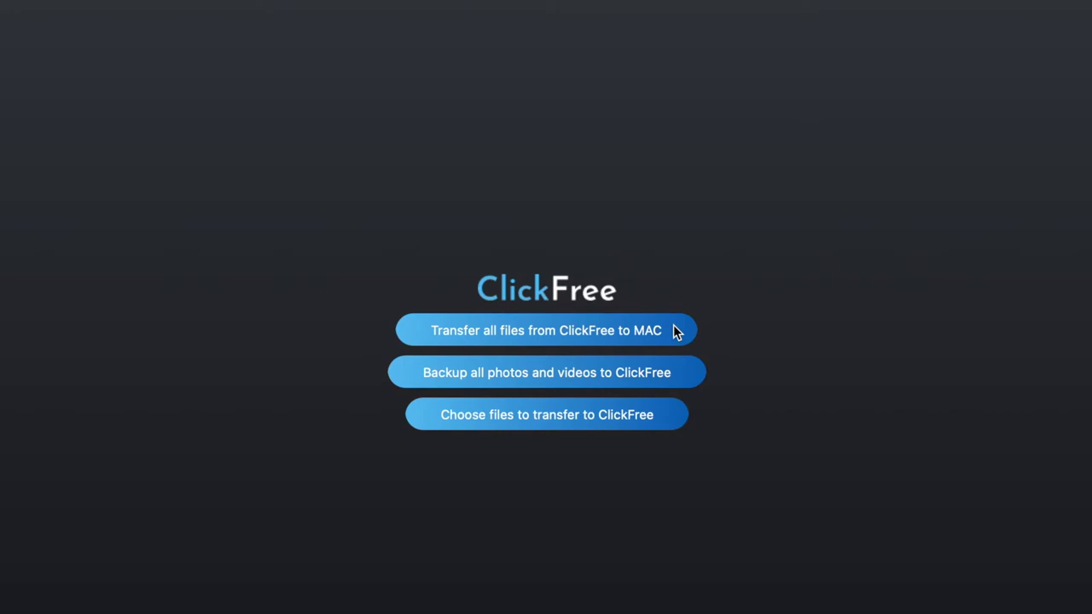
- Transfer all files from ClickFree to the Mac's Pictures folder, stopping the transfer partway through
{"action": "left_click", "coordinate": [673, 325]}
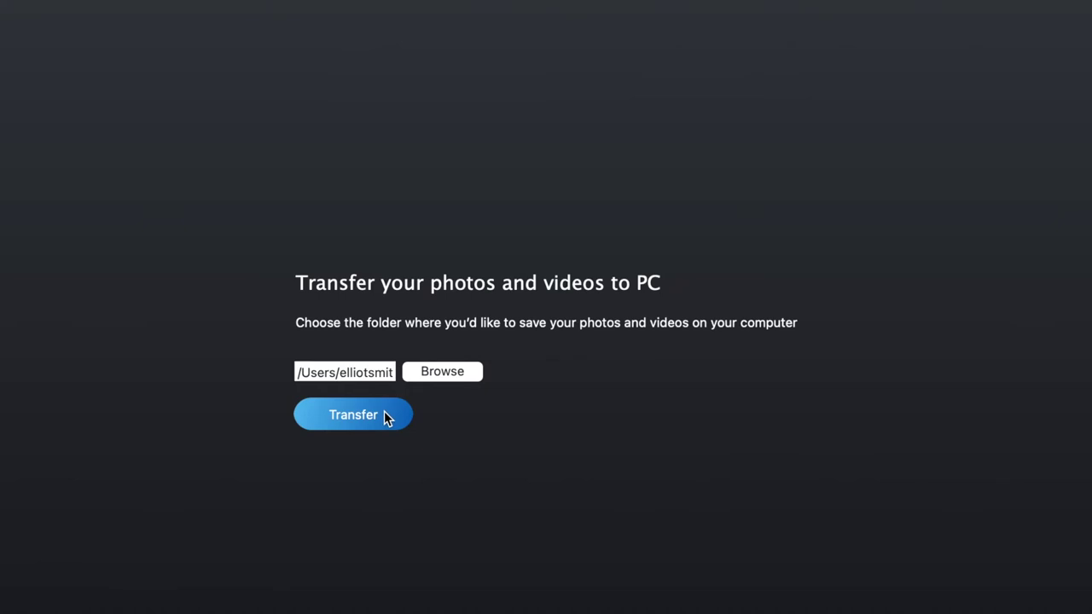
{"action": "left_click", "coordinate": [431, 372]}
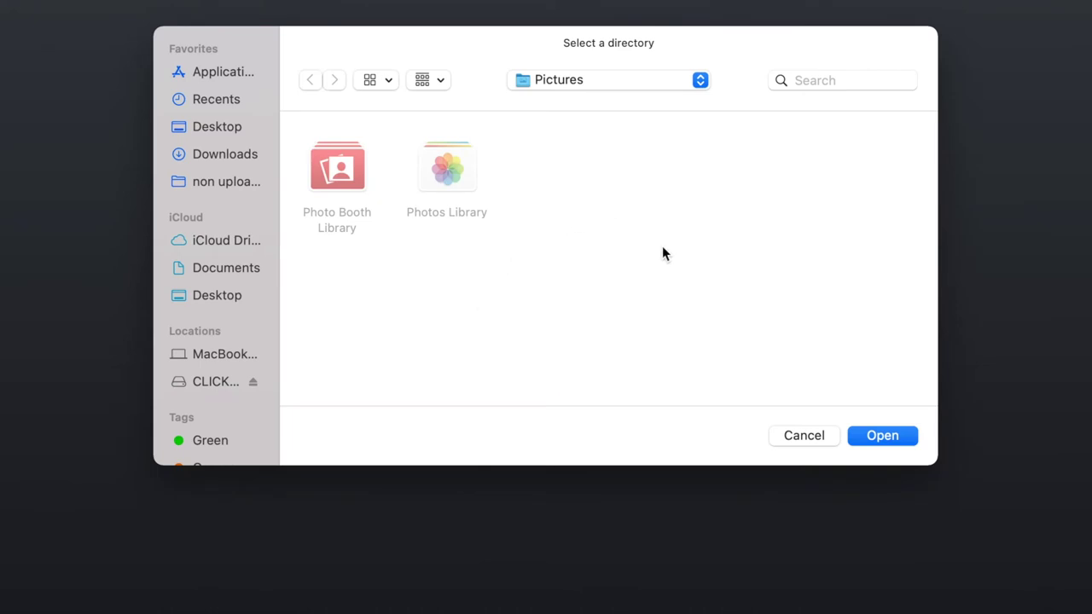
{"action": "left_click", "coordinate": [881, 437]}
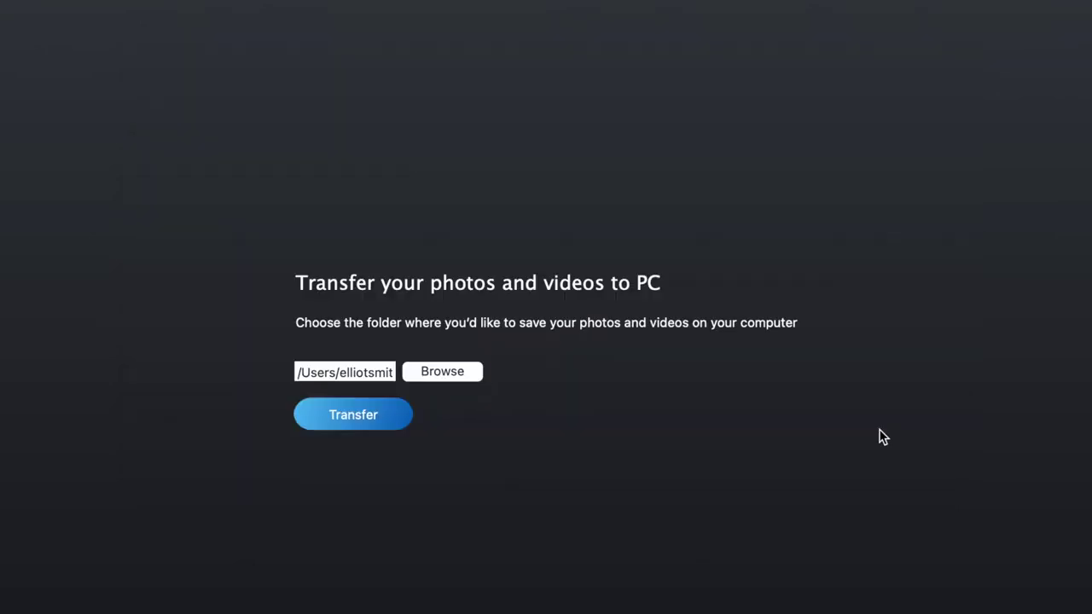
{"action": "left_click", "coordinate": [368, 421]}
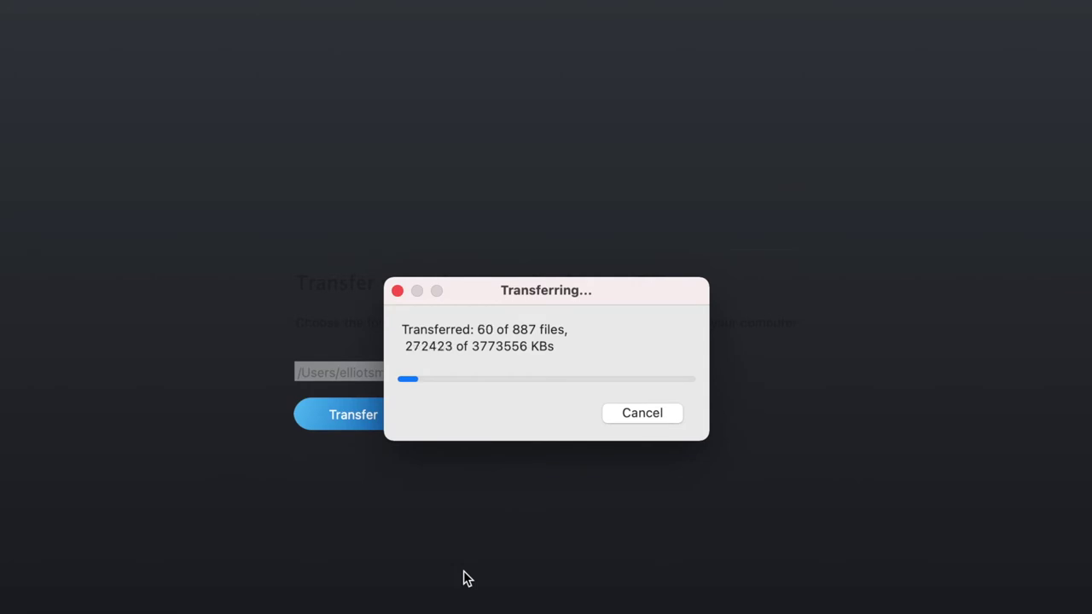
{"action": "left_click", "coordinate": [628, 416]}
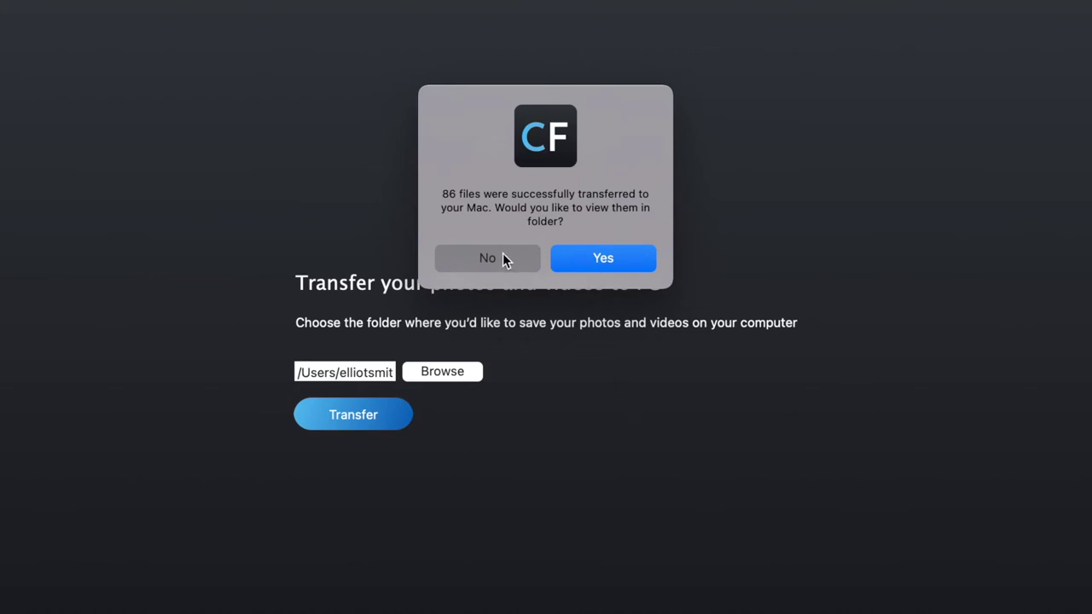
- View the transferred files in Finder by opening the nested ClickFree, Backup and Phone Backup folders
{"action": "left_click", "coordinate": [589, 258]}
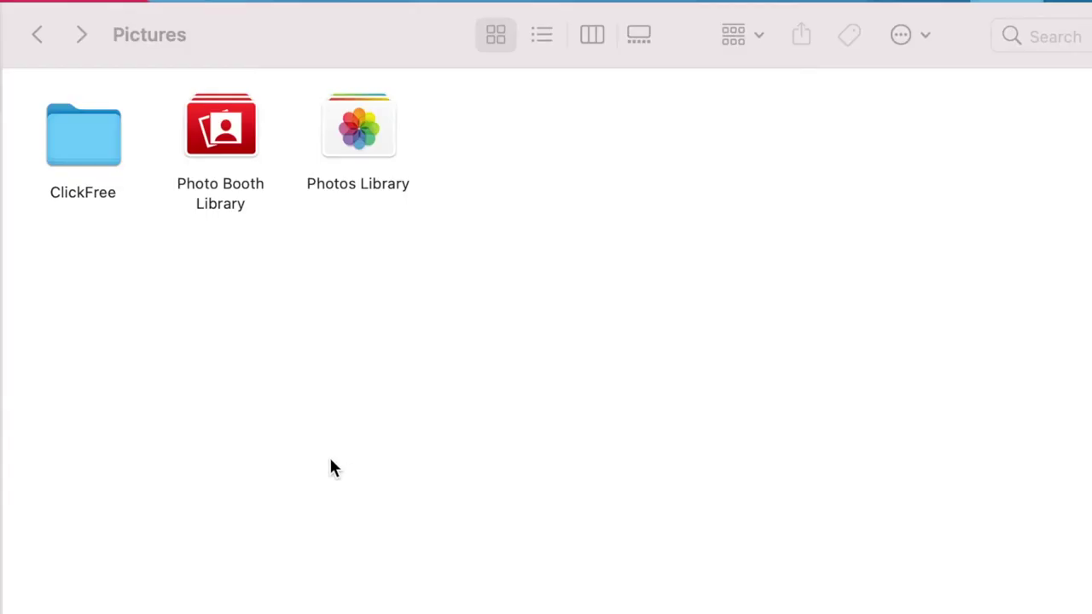
{"action": "double_click", "coordinate": [77, 144]}
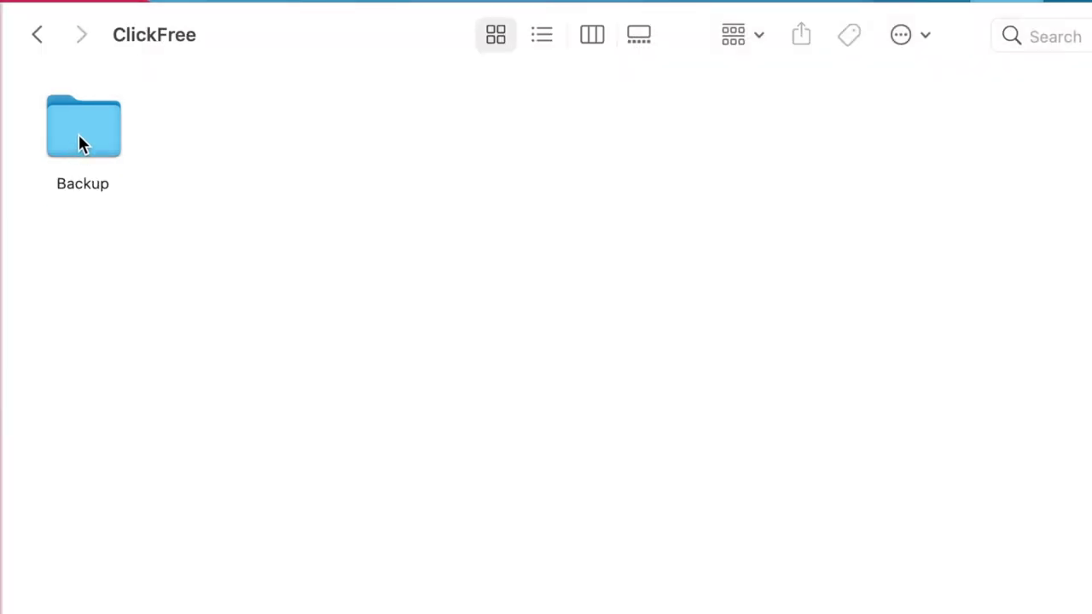
{"action": "double_click", "coordinate": [78, 136]}
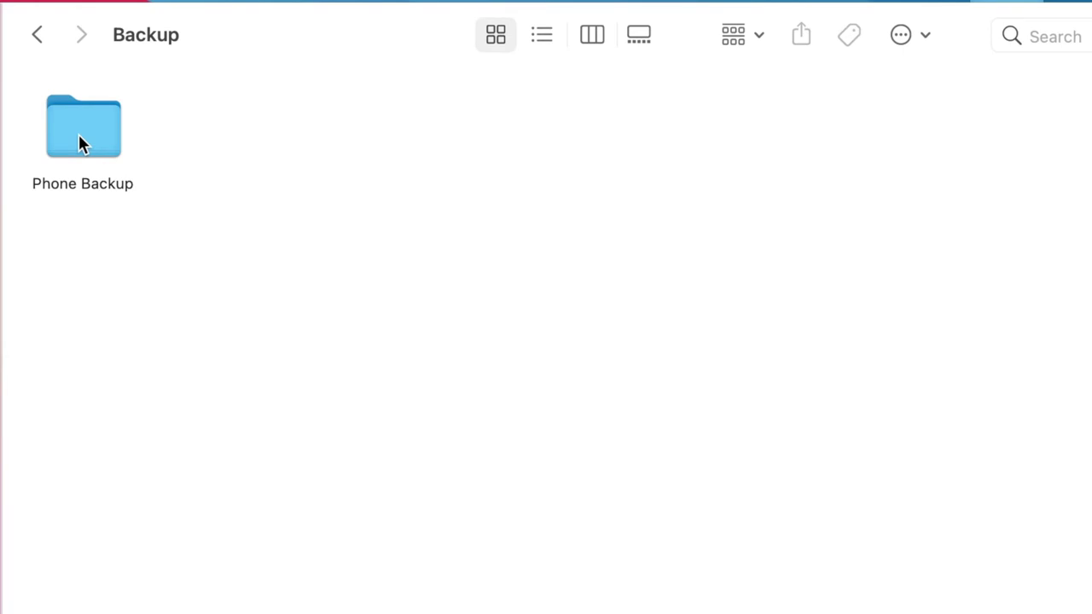
{"action": "double_click", "coordinate": [78, 136]}
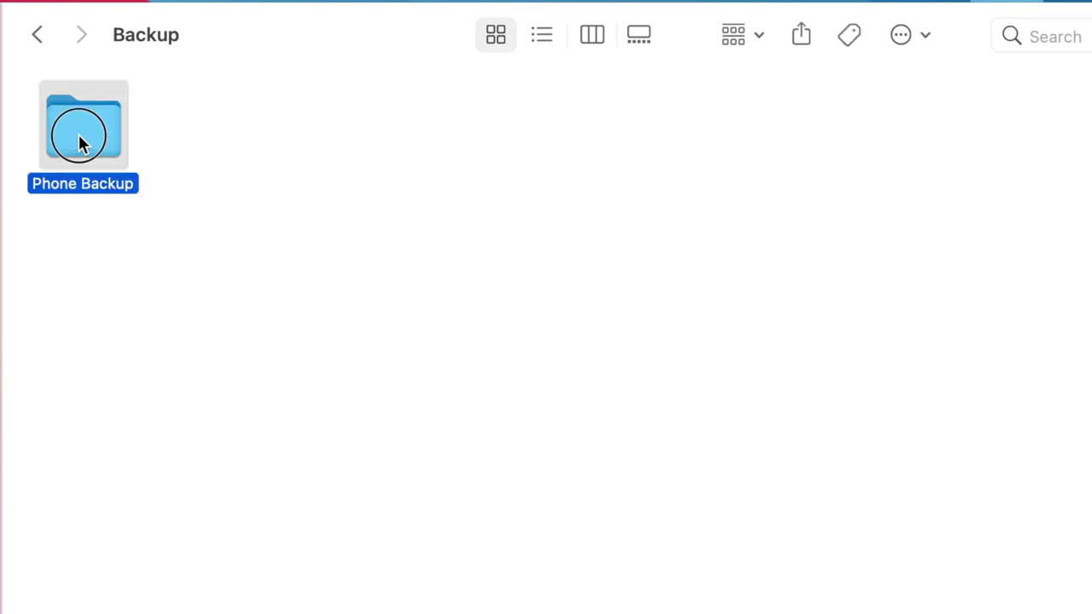
{"action": "left_click", "coordinate": [78, 137]}
{"action": "double_click", "coordinate": [79, 141]}
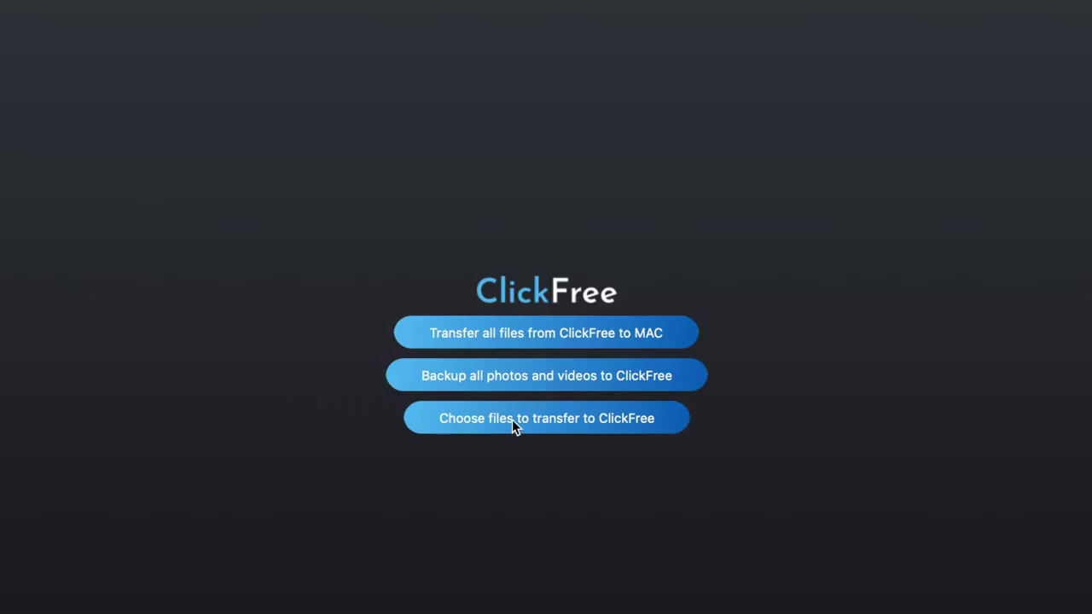
- Back up all photos and videos to ClickFree and decline to view them in the folder
{"action": "left_click", "coordinate": [522, 377]}
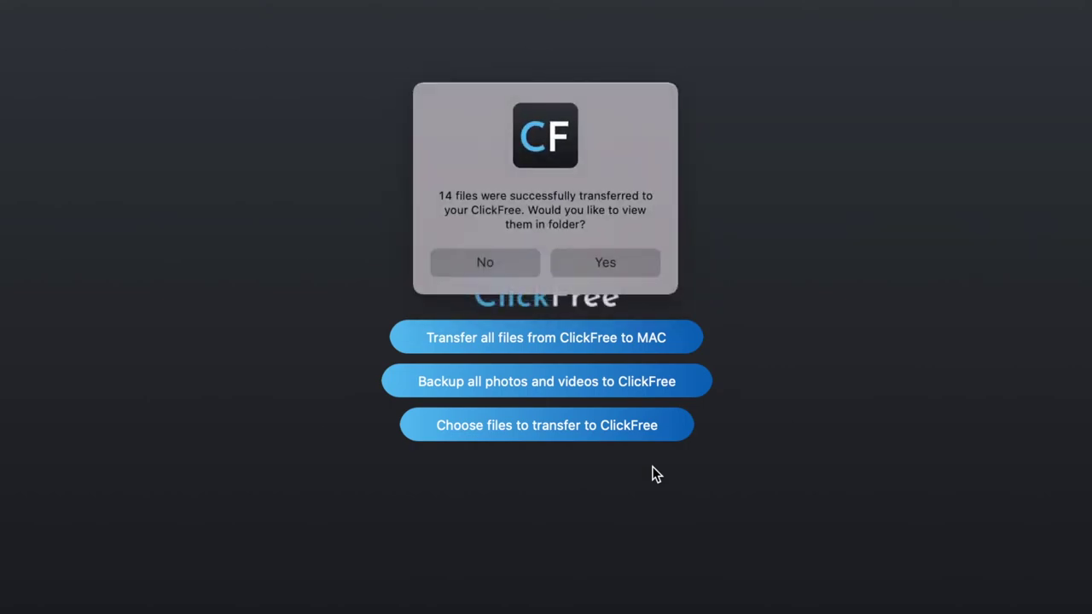
{"action": "left_click", "coordinate": [513, 268]}
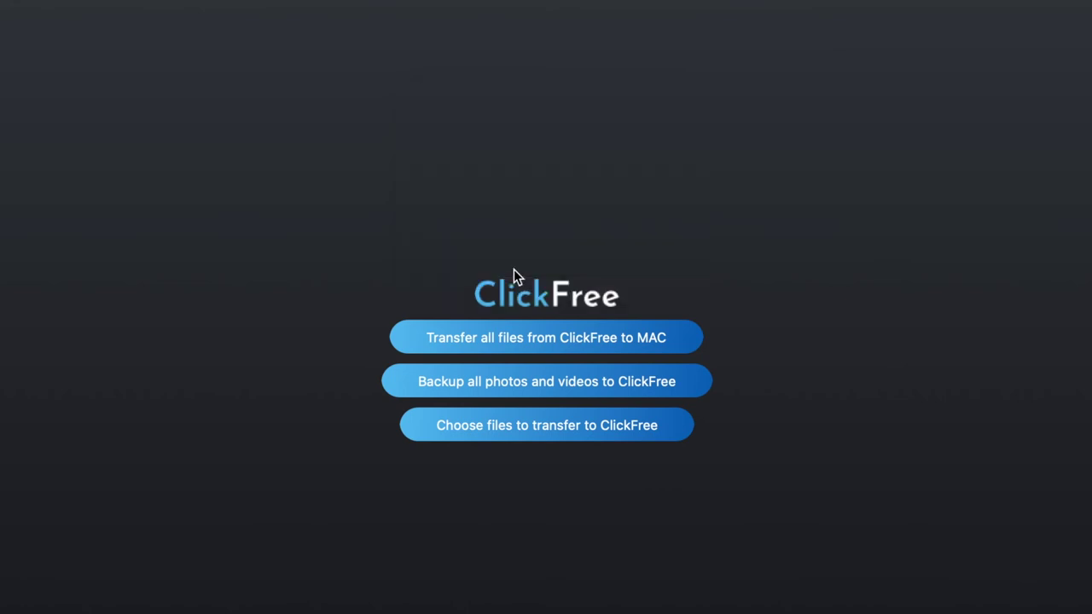
- Start choosing individual files to transfer to ClickFree and expand the non upload folder in the file tree
{"action": "left_click", "coordinate": [547, 438]}
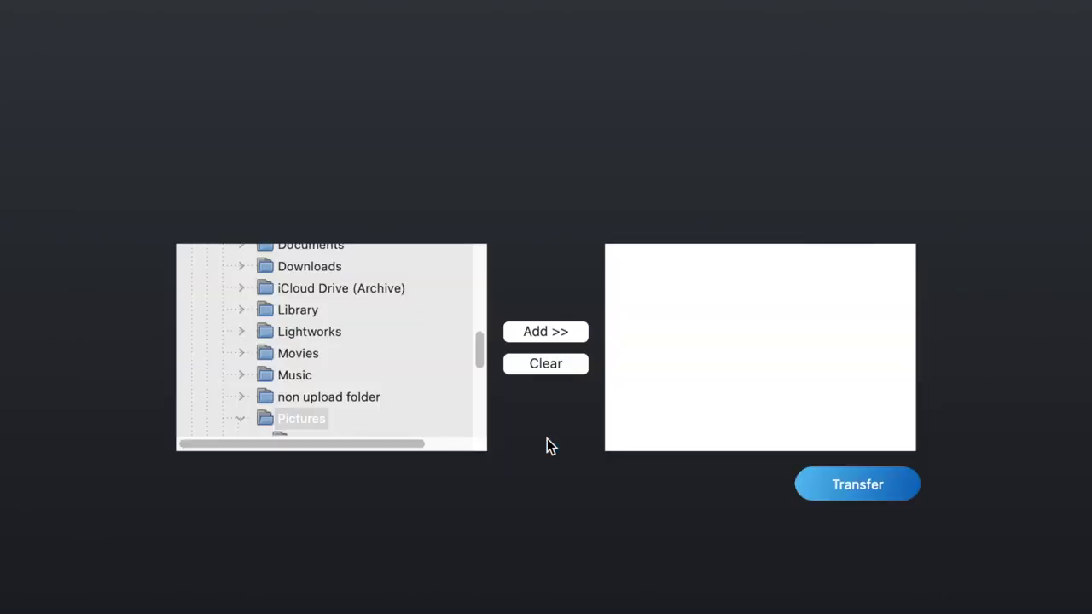
{"action": "scroll", "coordinate": [430, 349], "scroll_direction": "up", "scroll_amount": 4}
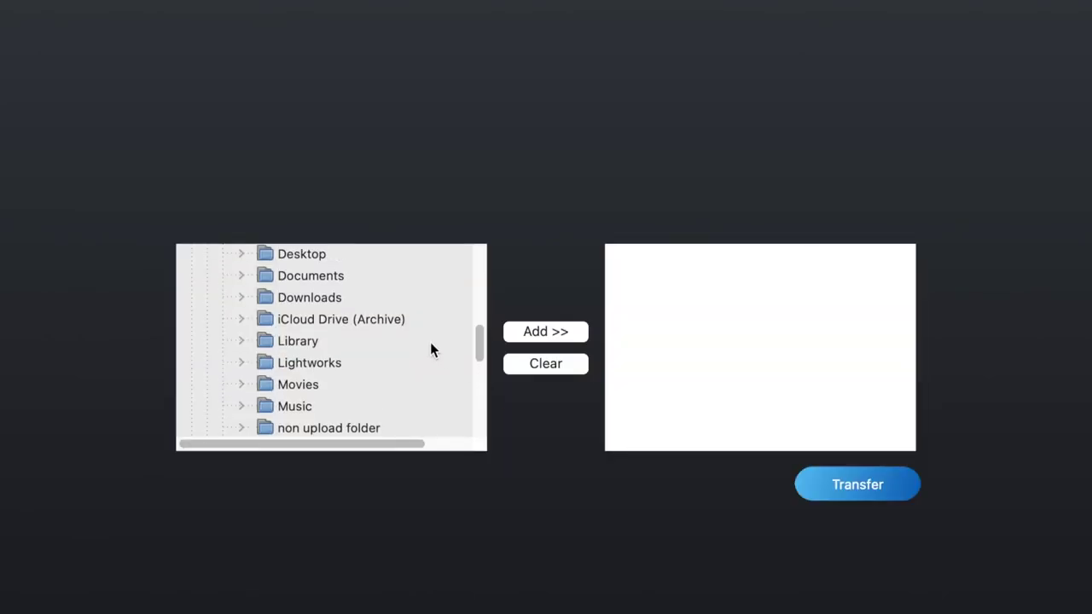
{"action": "scroll", "coordinate": [430, 349], "scroll_direction": "up", "scroll_amount": 2}
{"action": "scroll", "coordinate": [430, 350], "scroll_direction": "down", "scroll_amount": 3}
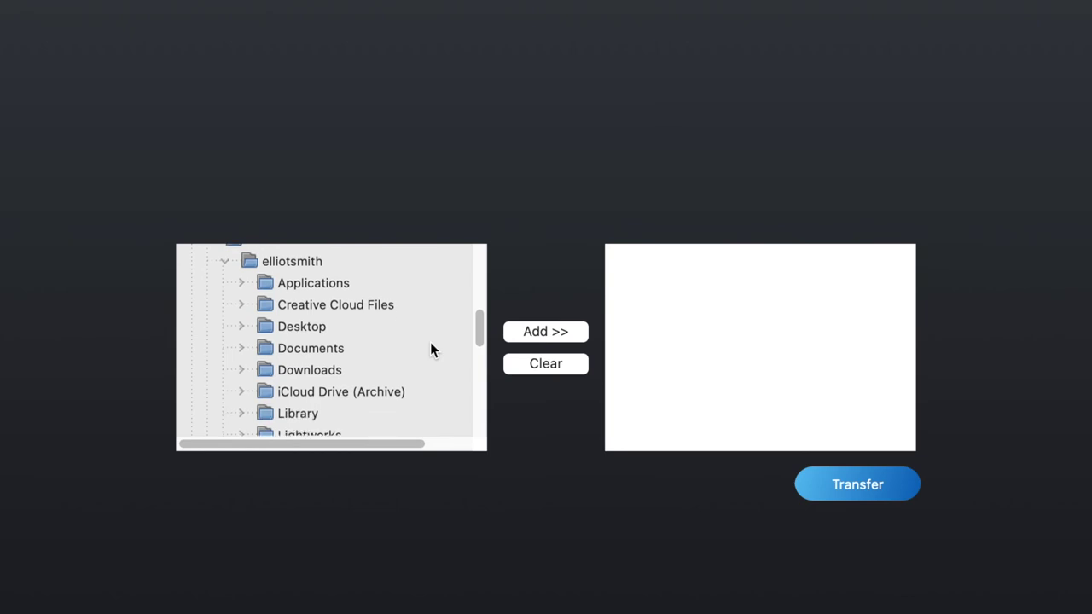
{"action": "scroll", "coordinate": [431, 344], "scroll_direction": "down", "scroll_amount": 5}
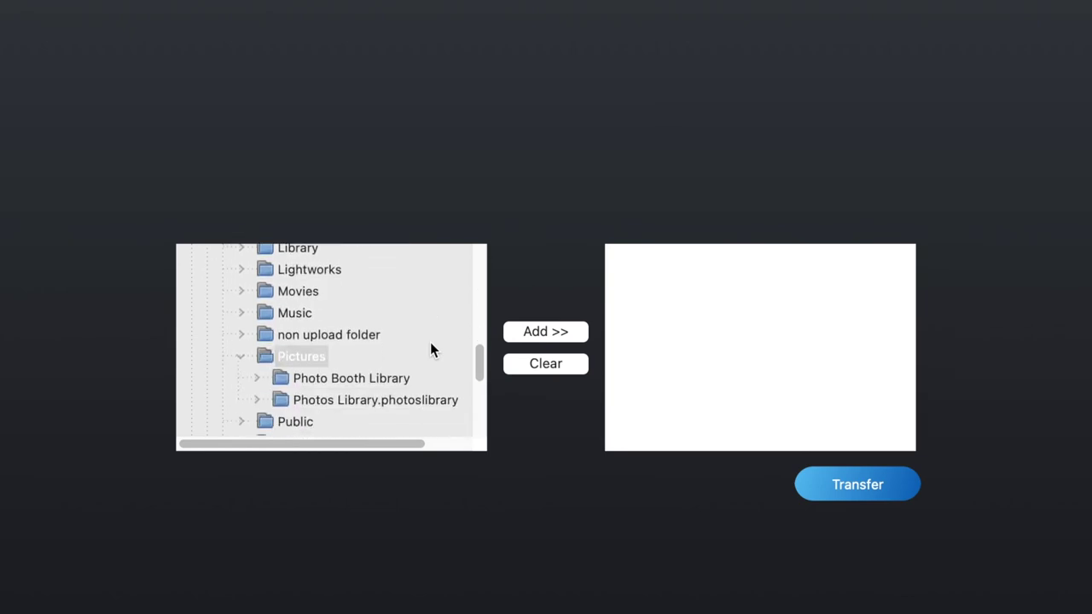
{"action": "scroll", "coordinate": [430, 343], "scroll_direction": "down", "scroll_amount": 1}
{"action": "scroll", "coordinate": [430, 344], "scroll_direction": "up", "scroll_amount": 2}
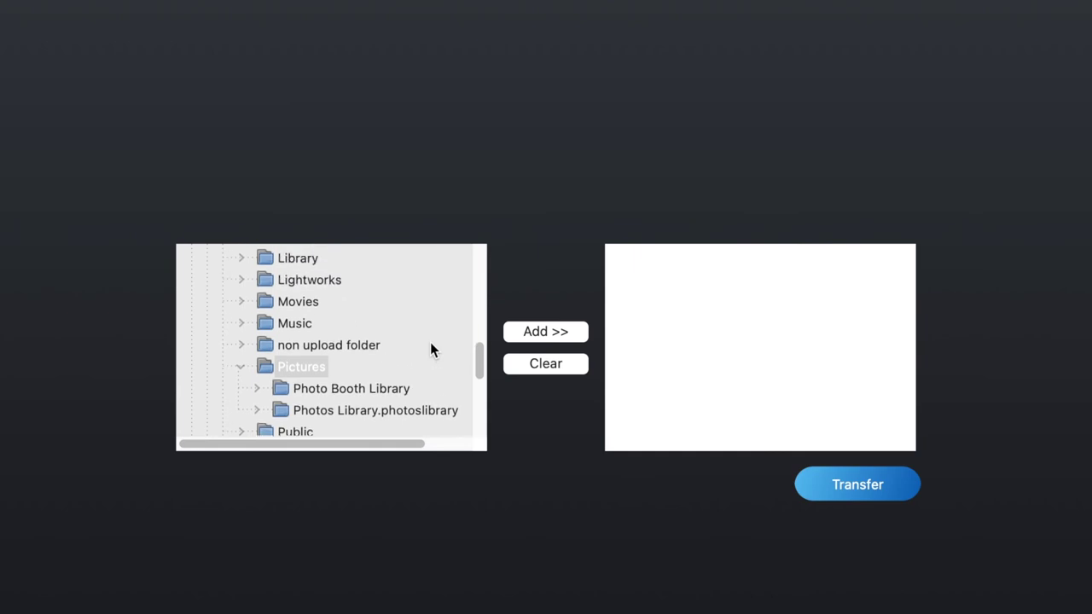
{"action": "left_click", "coordinate": [375, 347]}
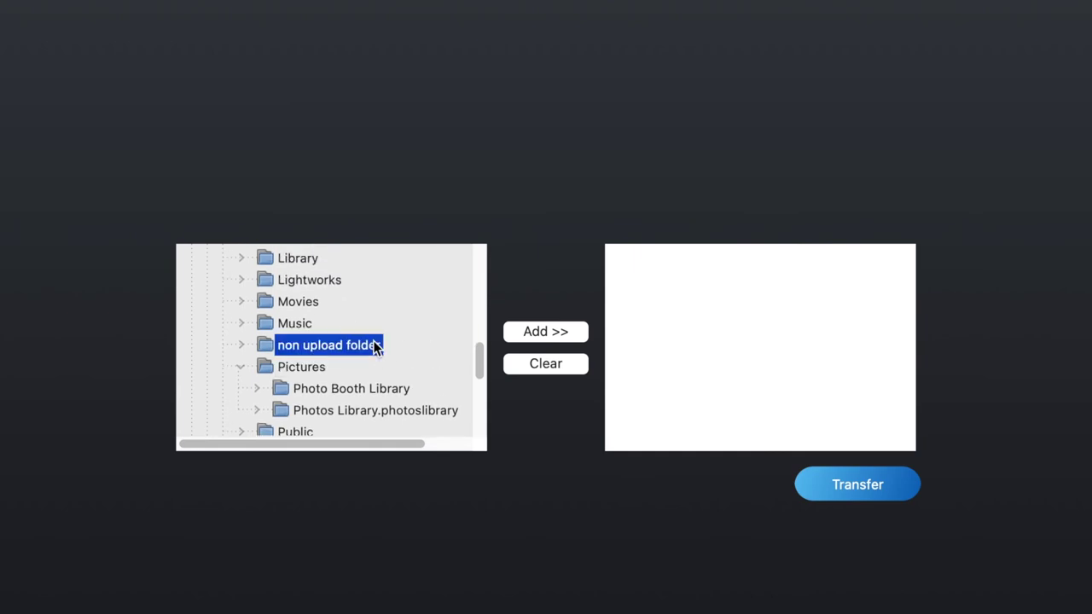
{"action": "left_click", "coordinate": [241, 344]}
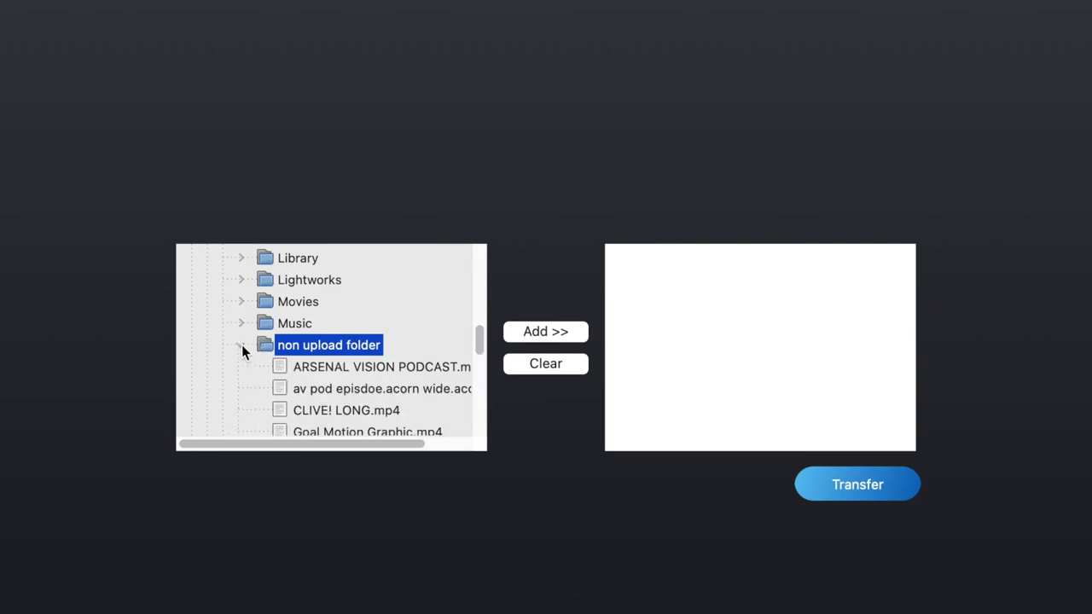
- Add Goal Motion Graphic.mp4, Patreon Video intro.mp4 and Paul Video.mp4 together to the transfer list and start the transfer
{"action": "scroll", "coordinate": [326, 357], "scroll_direction": "down", "scroll_amount": 2}
{"action": "scroll", "coordinate": [327, 362], "scroll_direction": "down", "scroll_amount": 4}
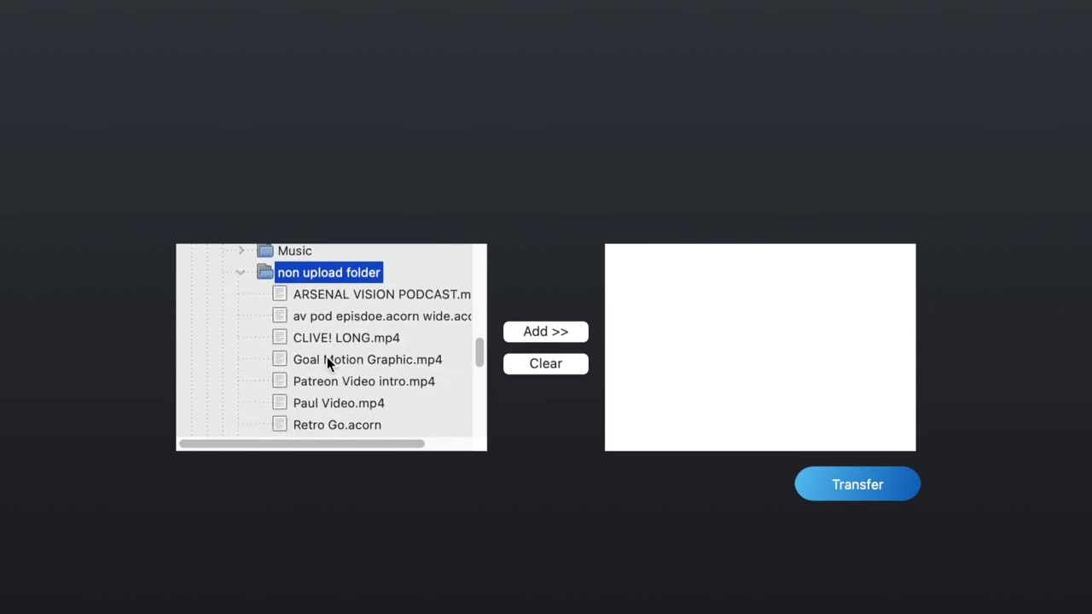
{"action": "scroll", "coordinate": [327, 362], "scroll_direction": "up", "scroll_amount": 1}
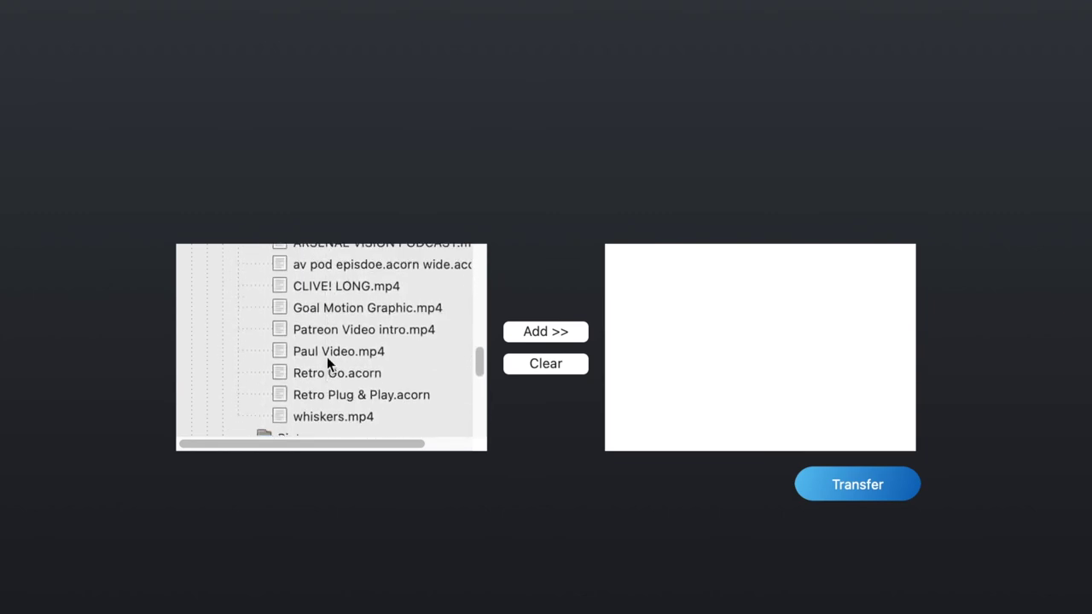
{"action": "scroll", "coordinate": [325, 369], "scroll_direction": "up", "scroll_amount": 1}
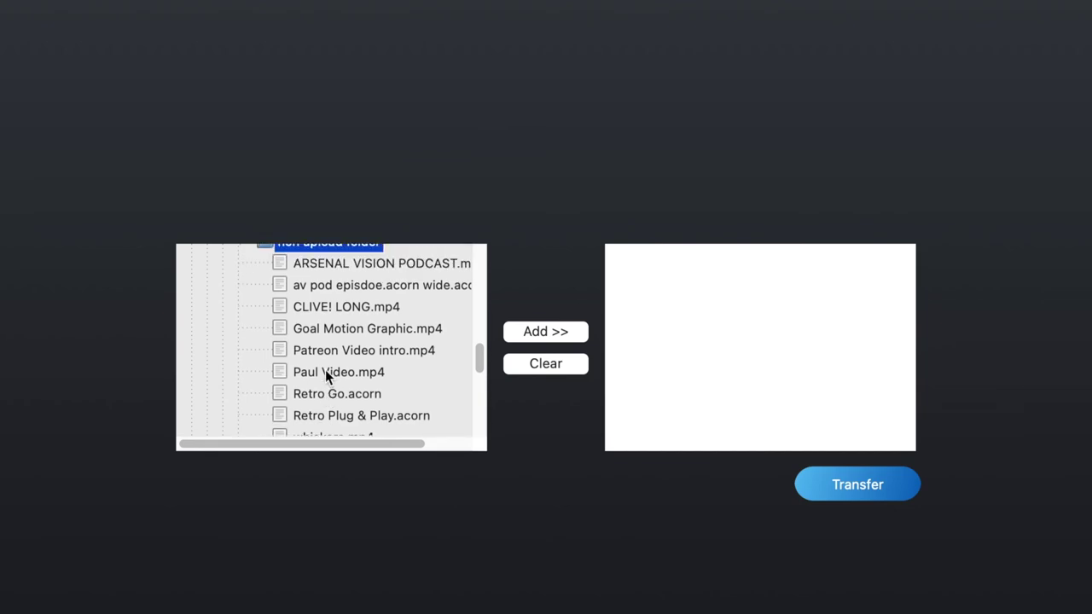
{"action": "left_click", "coordinate": [321, 330]}
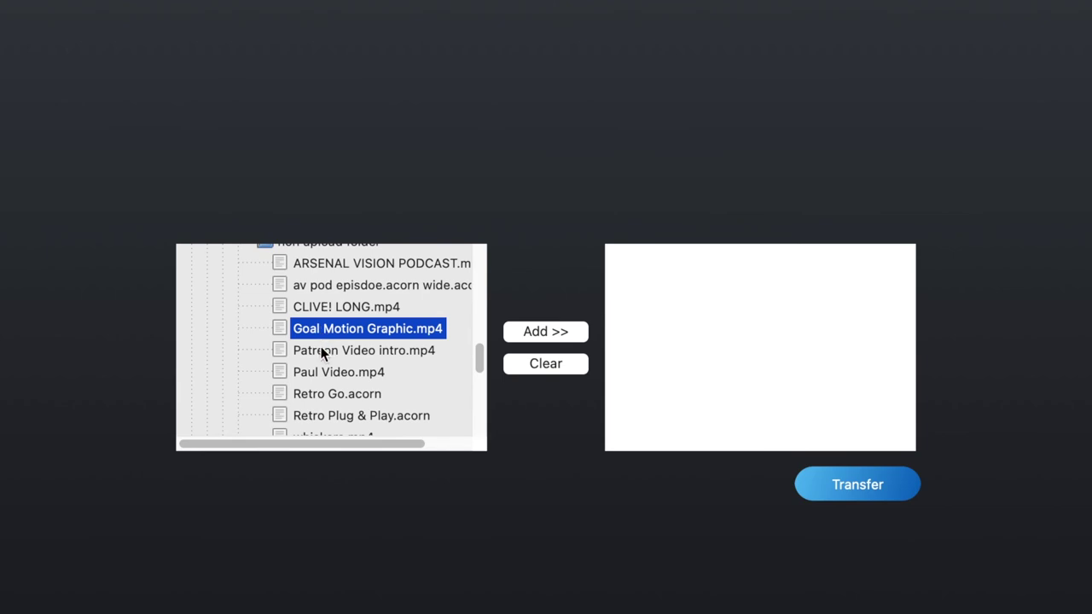
{"action": "left_click", "coordinate": [323, 352], "text": "shift"}
{"action": "left_click", "coordinate": [319, 373], "text": "shift"}
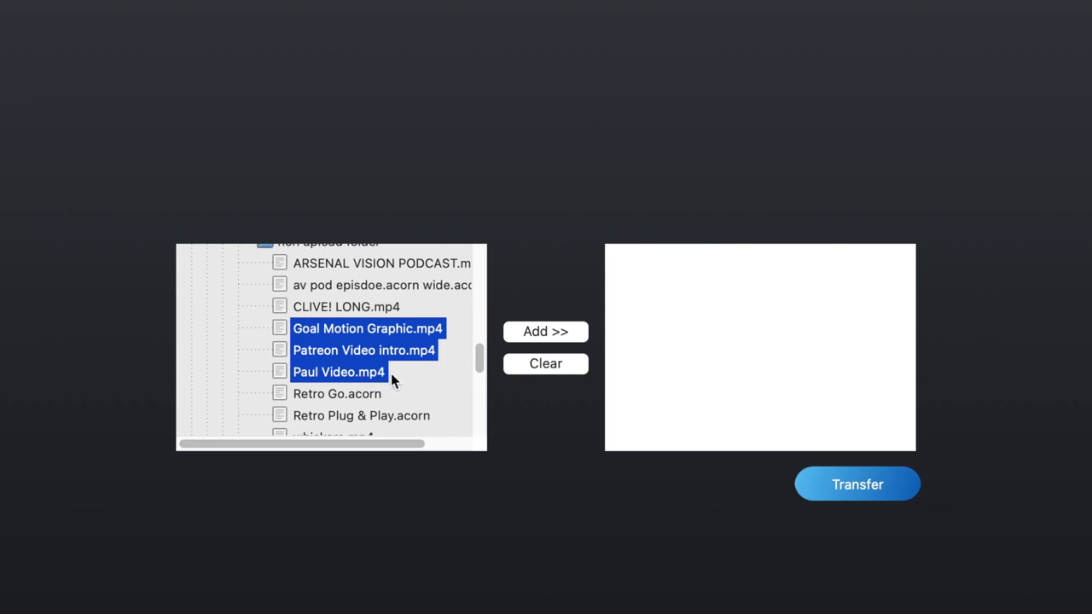
{"action": "left_click", "coordinate": [528, 335]}
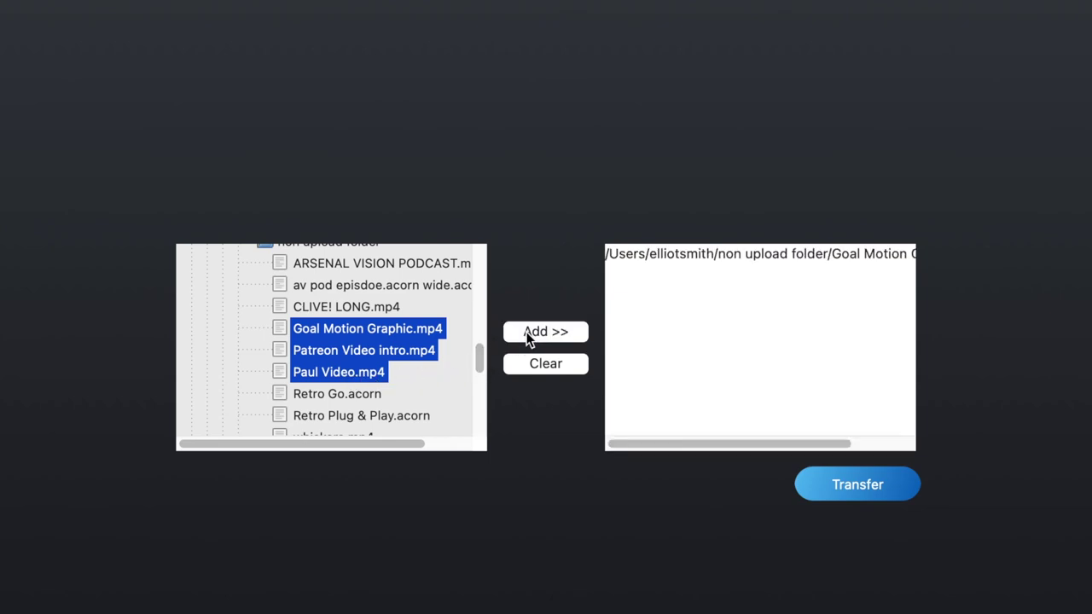
{"action": "left_click", "coordinate": [837, 485]}
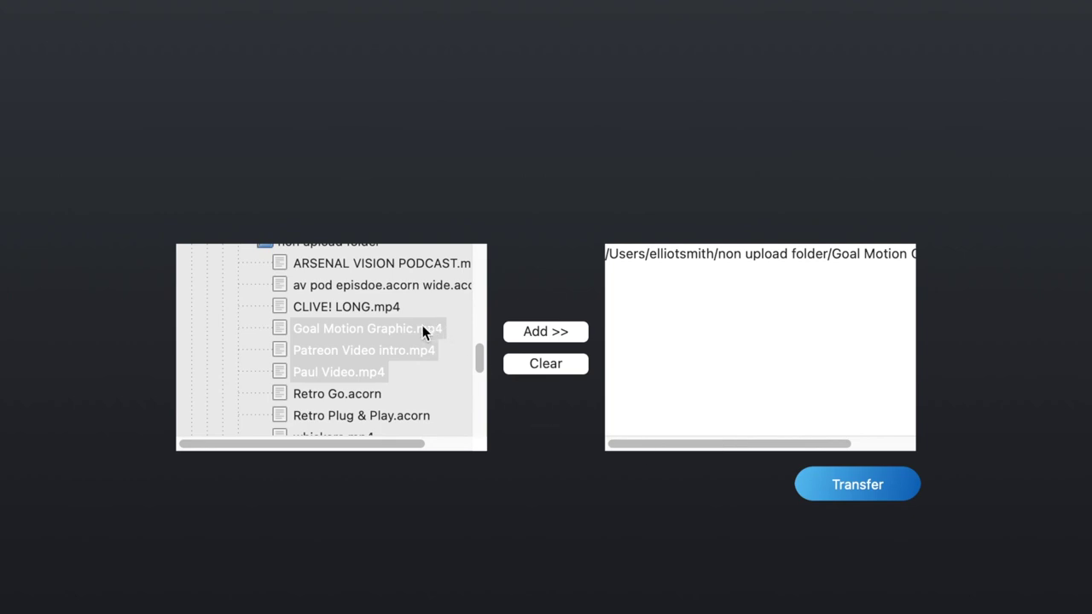
- Add CLIVE! LONG.mp4 to the transfer list and start transferring it to ClickFree
{"action": "left_click", "coordinate": [391, 306]}
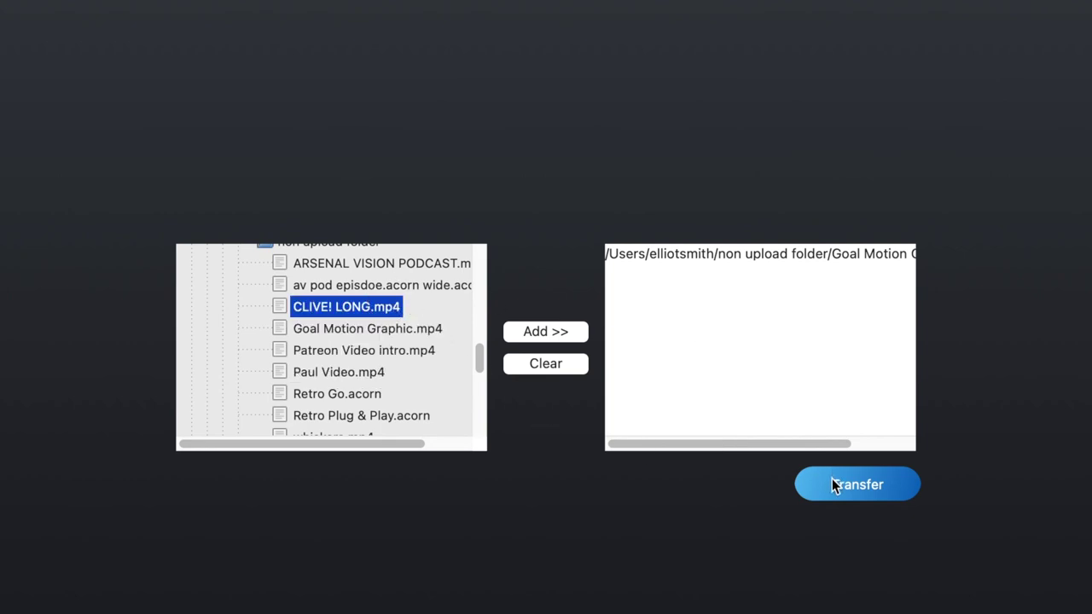
{"action": "left_click", "coordinate": [553, 331]}
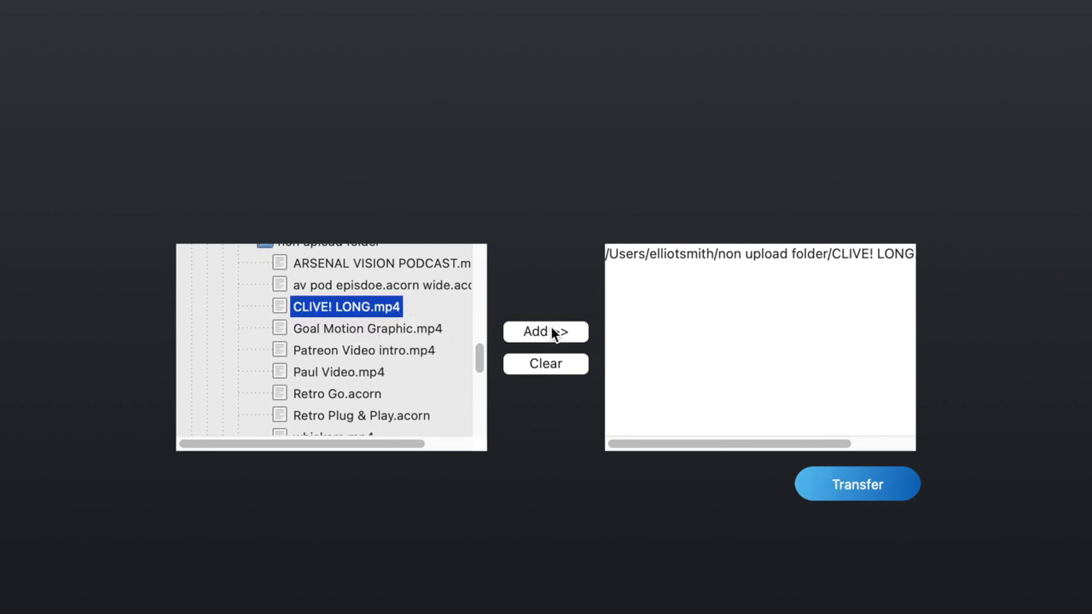
{"action": "left_click", "coordinate": [874, 485]}
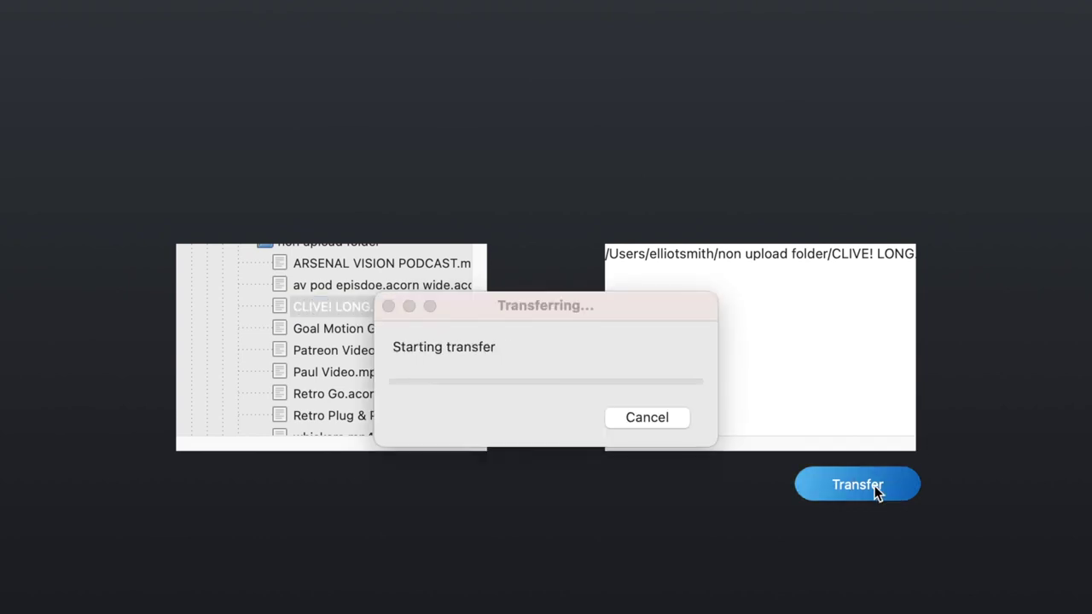